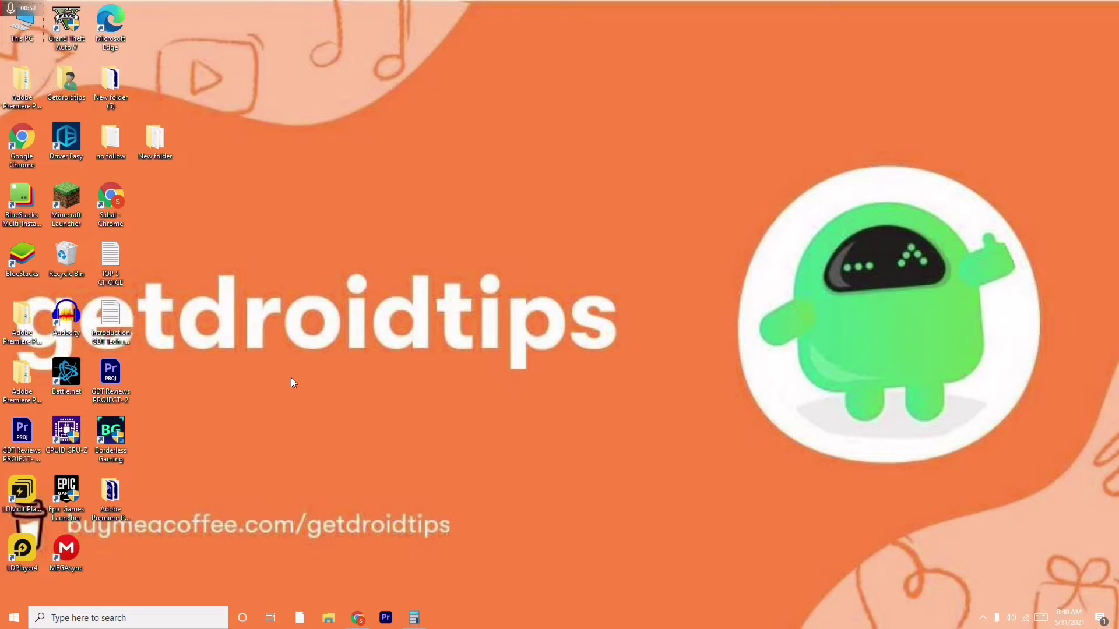
# Open This PC's Properties from the desktop to show the About page with 8.00 GB RAM and version 20H2
pyautogui.rightClick(33, 38)
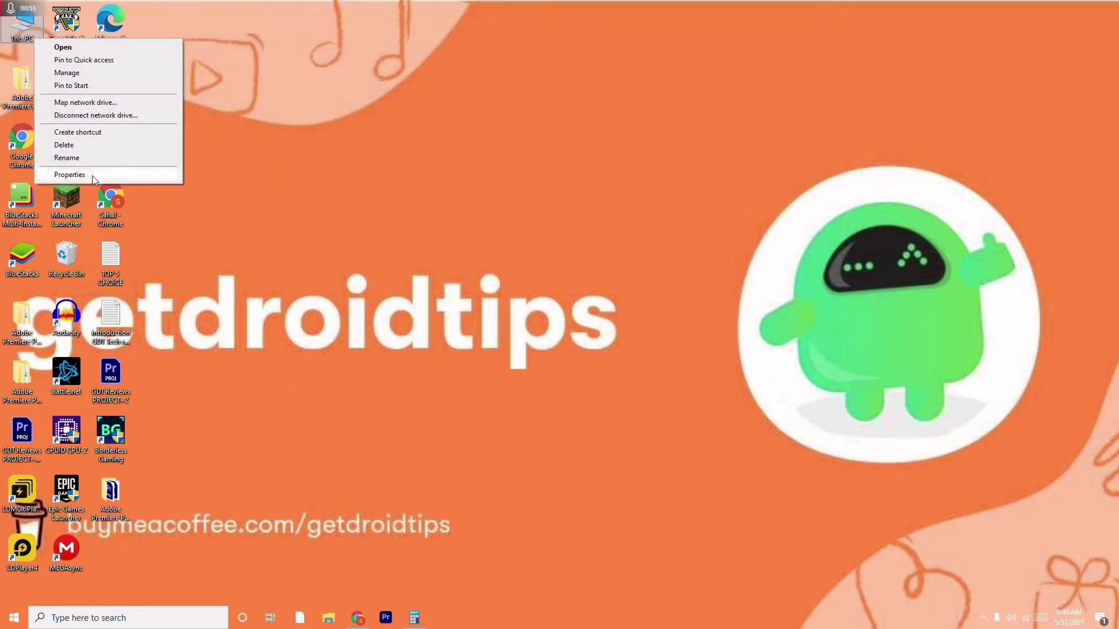
pyautogui.click(108, 176)
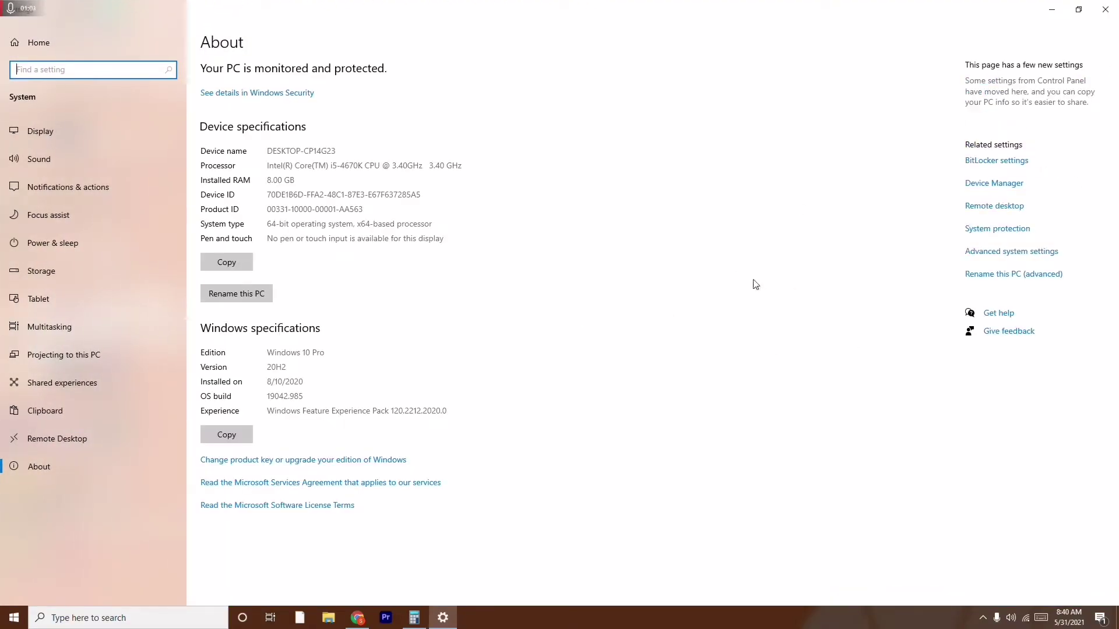
# Go from Advanced system settings through Performance Options' Advanced tab to the Virtual Memory dialog
pyautogui.click(1005, 257)
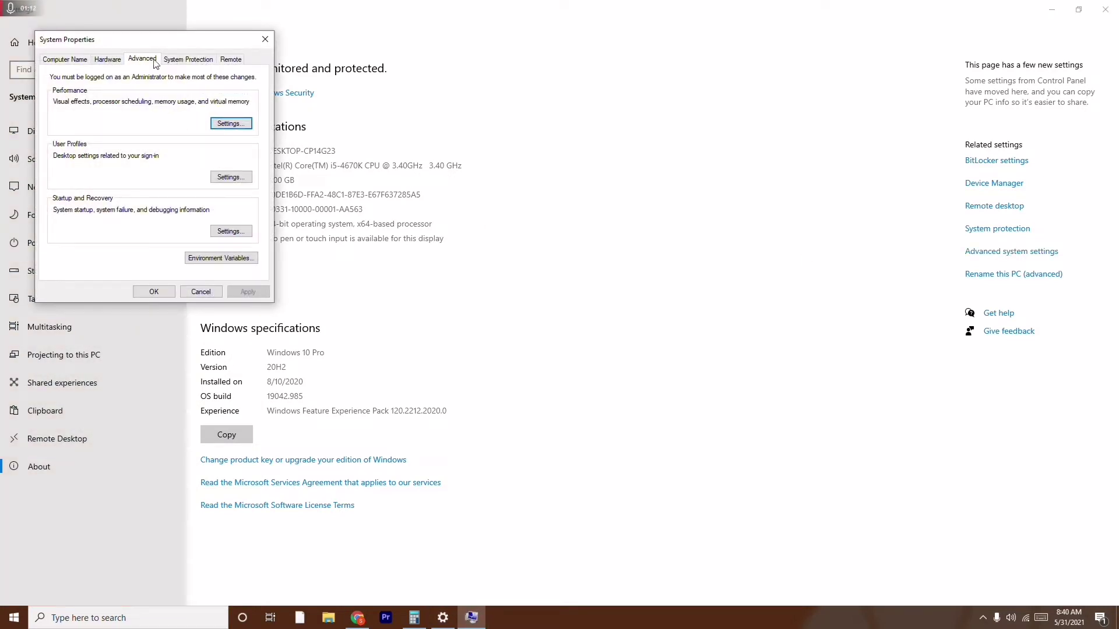
pyautogui.click(230, 124)
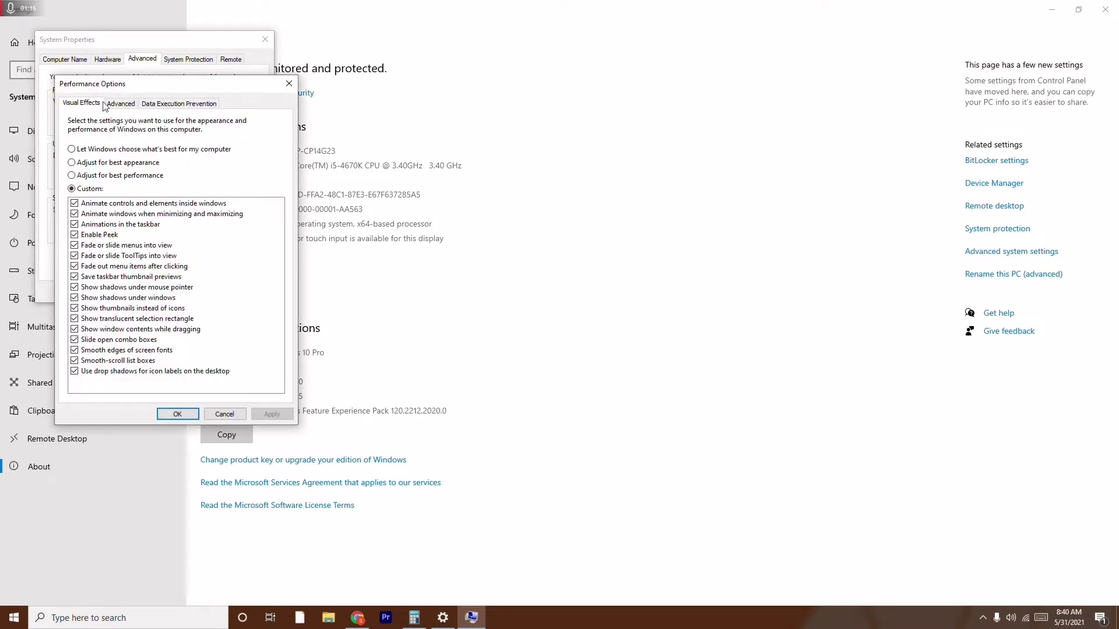
pyautogui.click(121, 109)
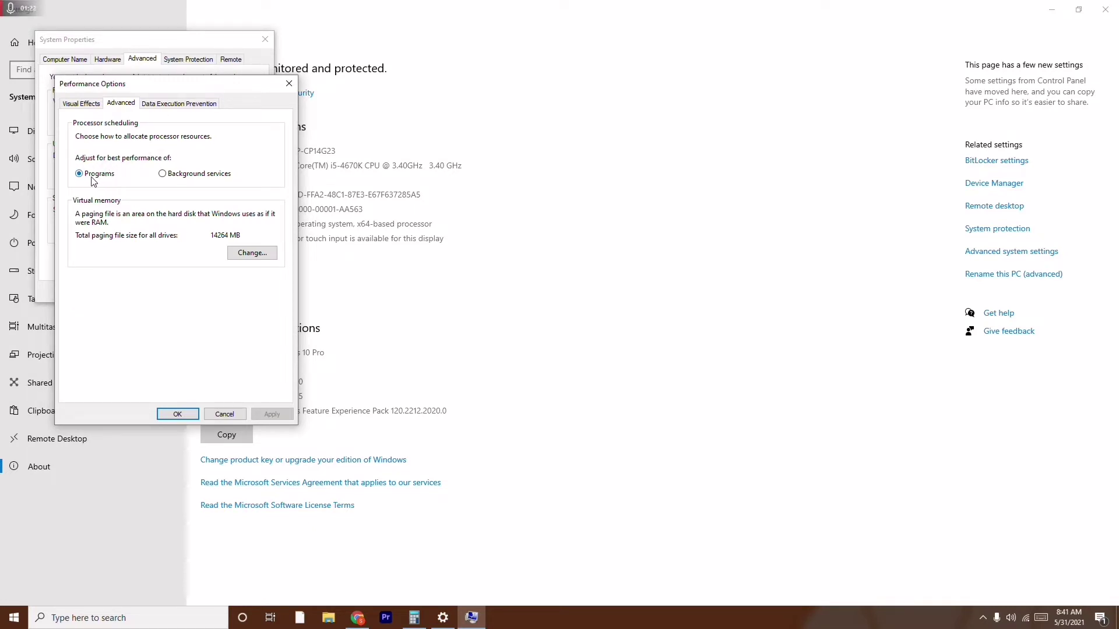
pyautogui.click(252, 254)
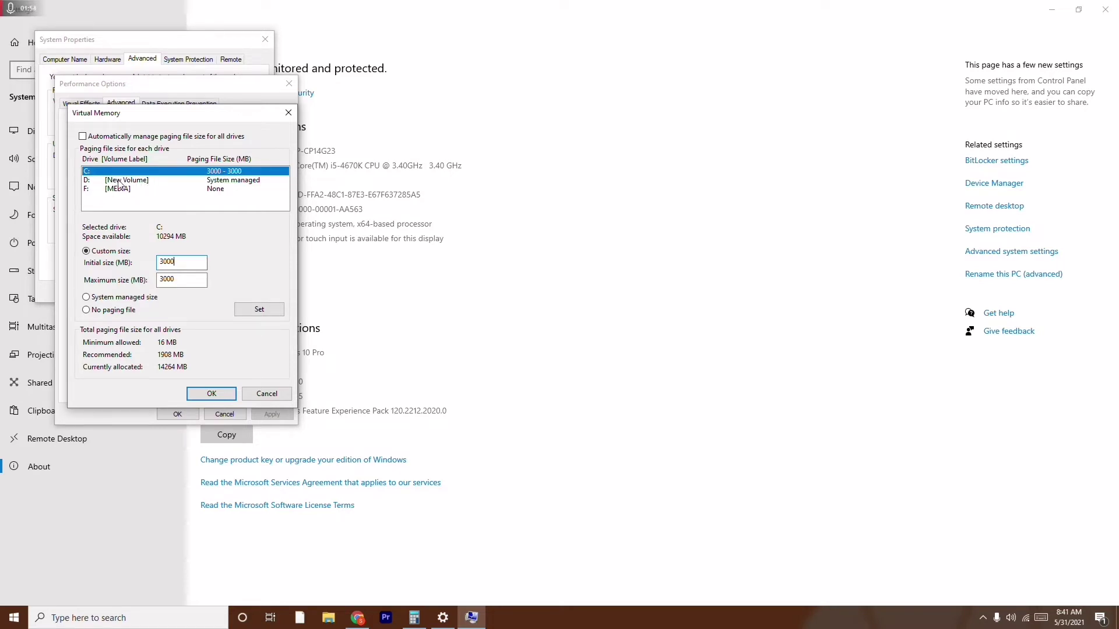
# Select drive C, choose Custom size and enter 1908 MB as the initial paging file size
pyautogui.click(136, 181)
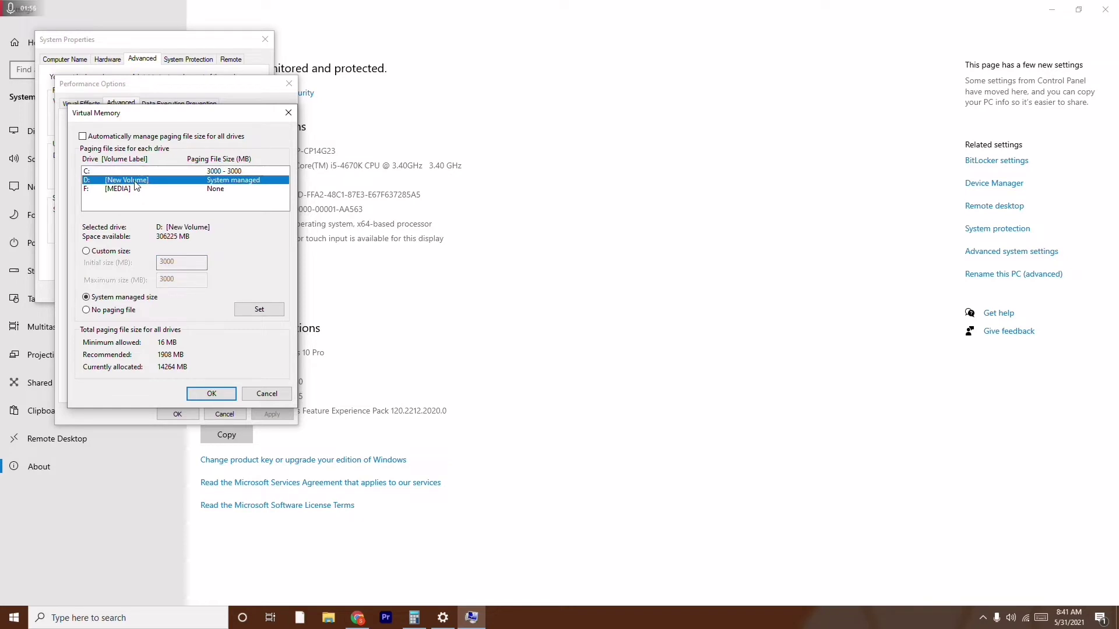
pyautogui.click(87, 252)
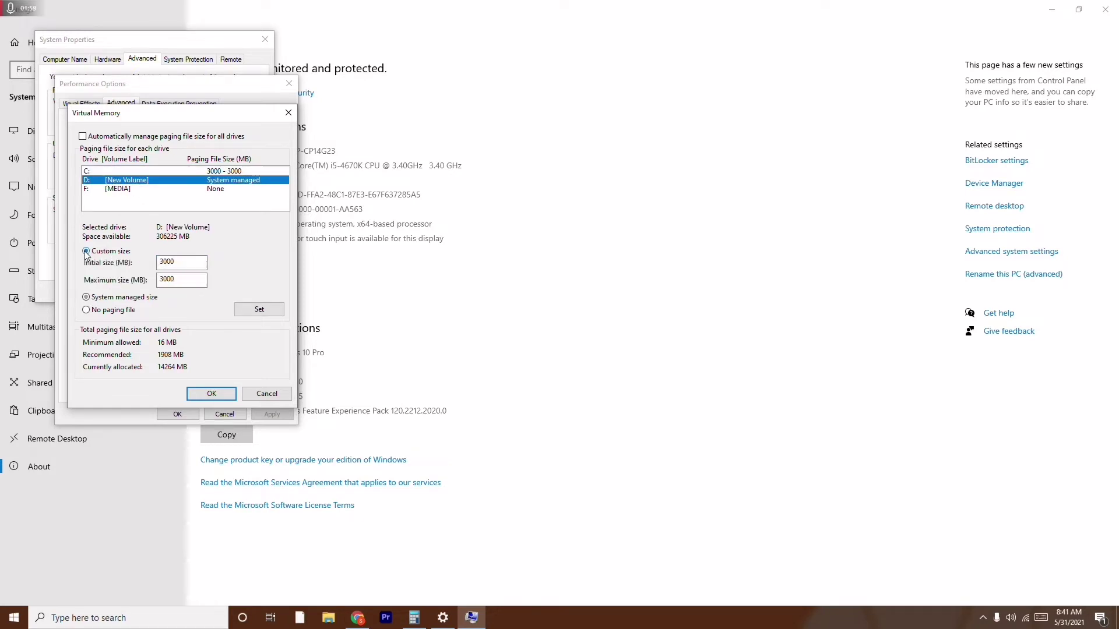
pyautogui.click(94, 172)
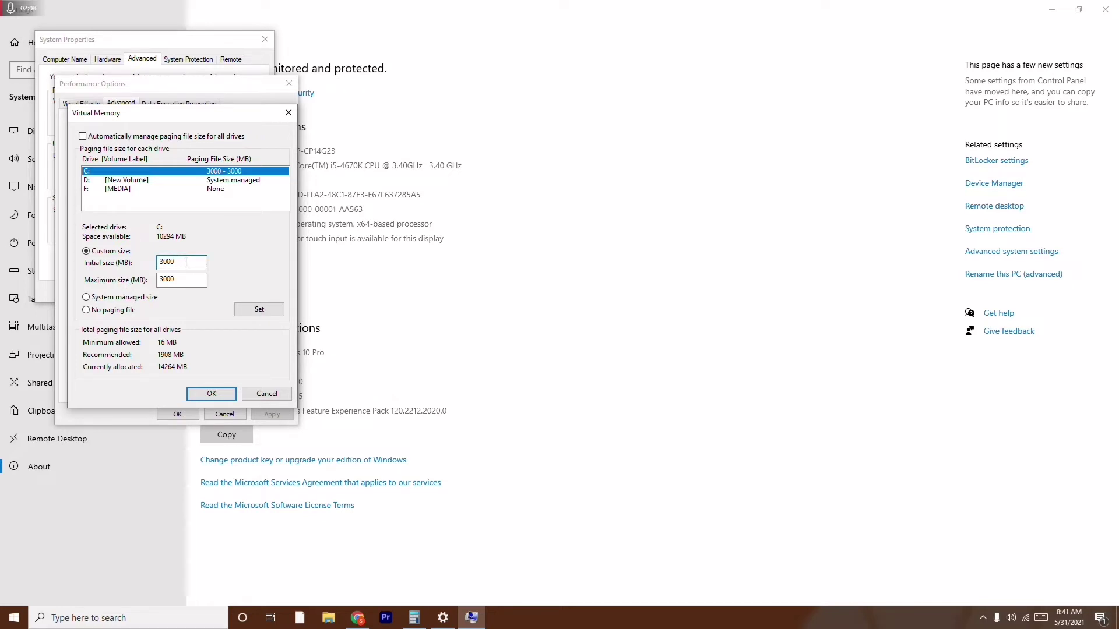
pyautogui.press('BackSpace')
pyautogui.press('BackSpace')
pyautogui.write('1')
pyautogui.click(165, 282)
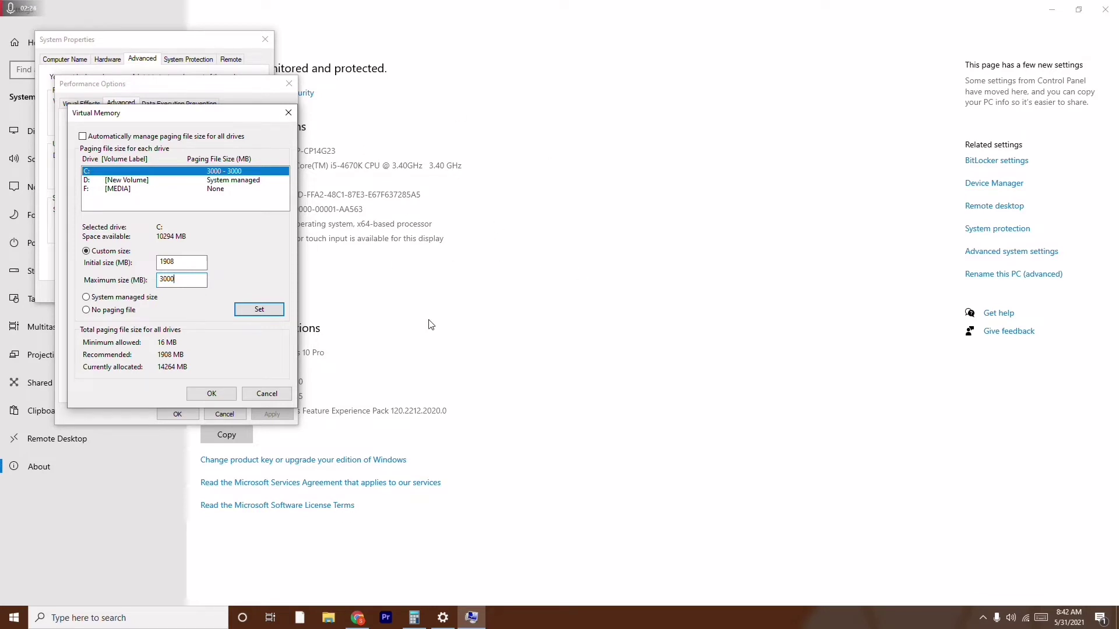
# Calculate 8 × 1024 = 8,192 in Calculator and clear the old maximum size value
pyautogui.click(414, 616)
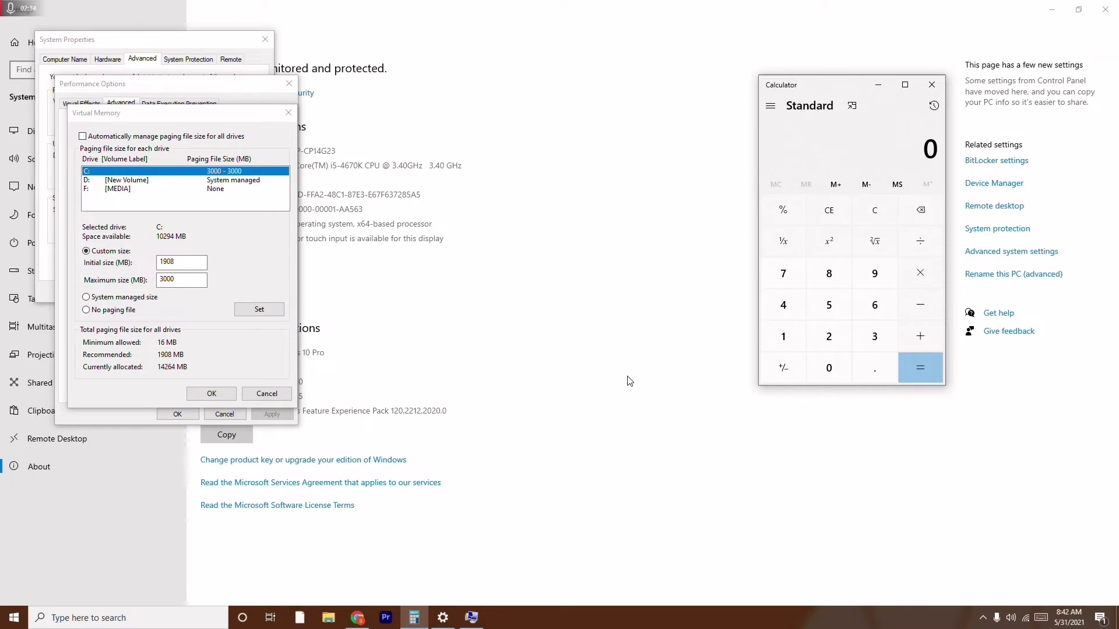
pyautogui.click(824, 279)
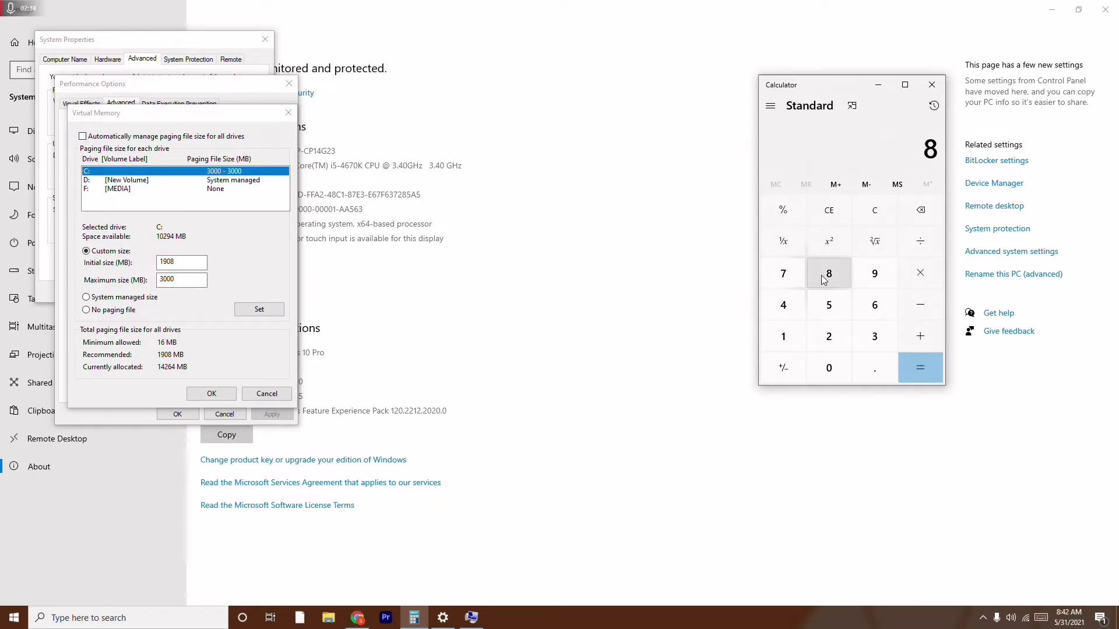
pyautogui.click(921, 273)
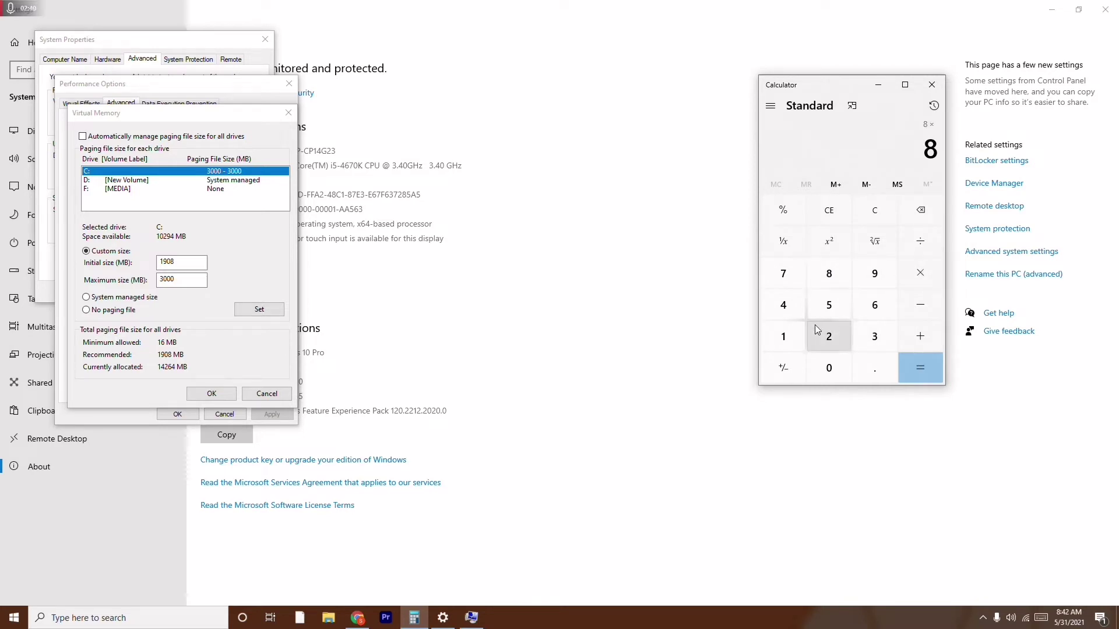
pyautogui.click(783, 338)
pyautogui.click(828, 366)
pyautogui.click(828, 337)
pyautogui.click(795, 313)
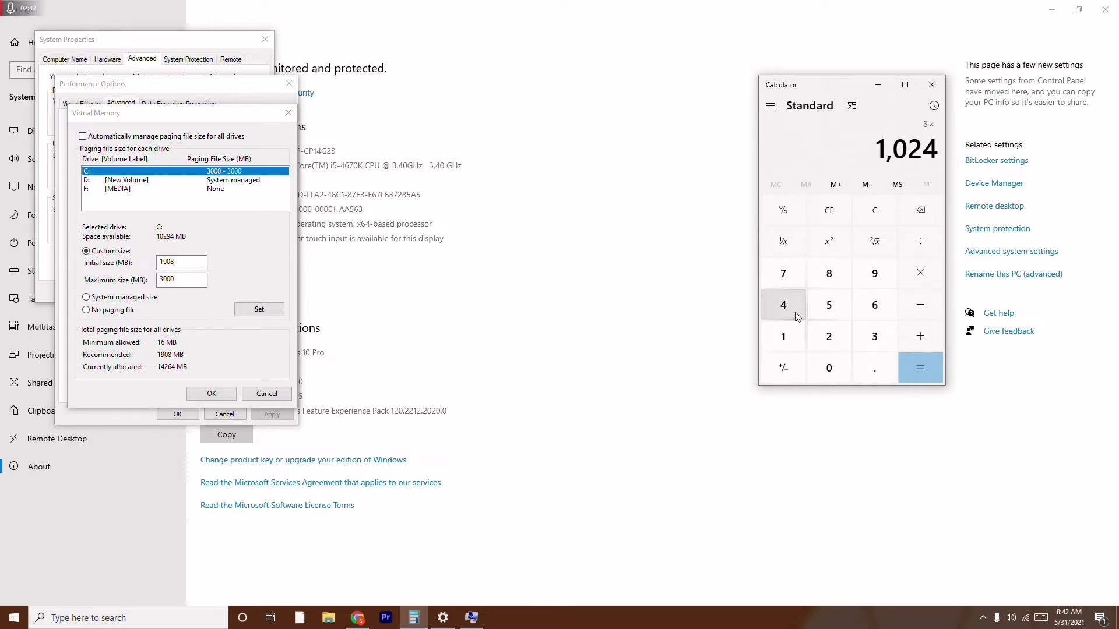
pyautogui.click(919, 367)
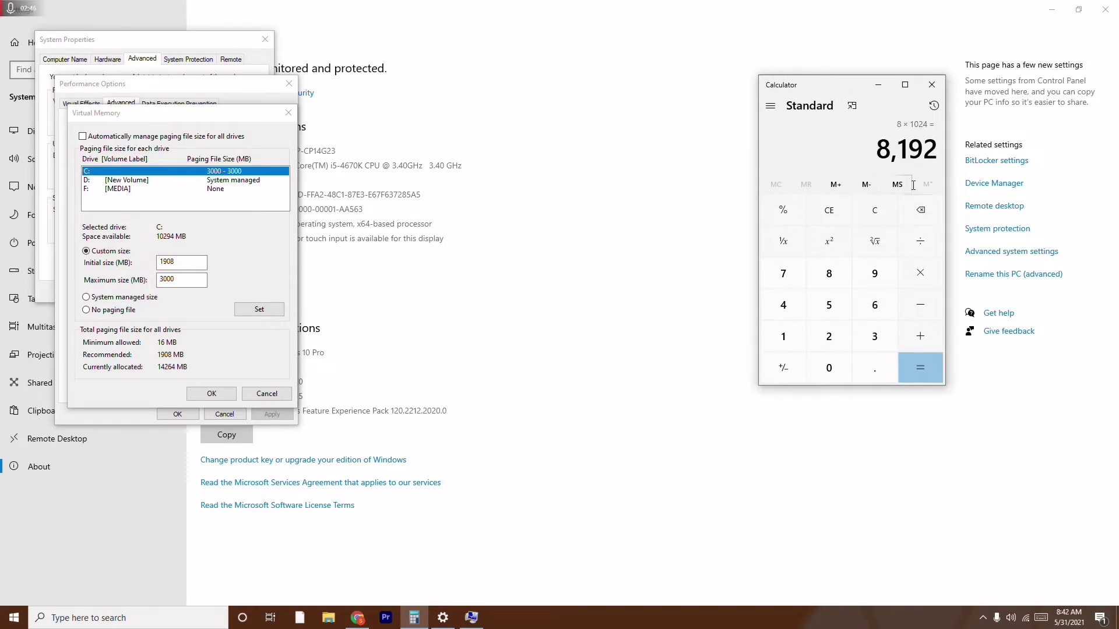
pyautogui.click(182, 278)
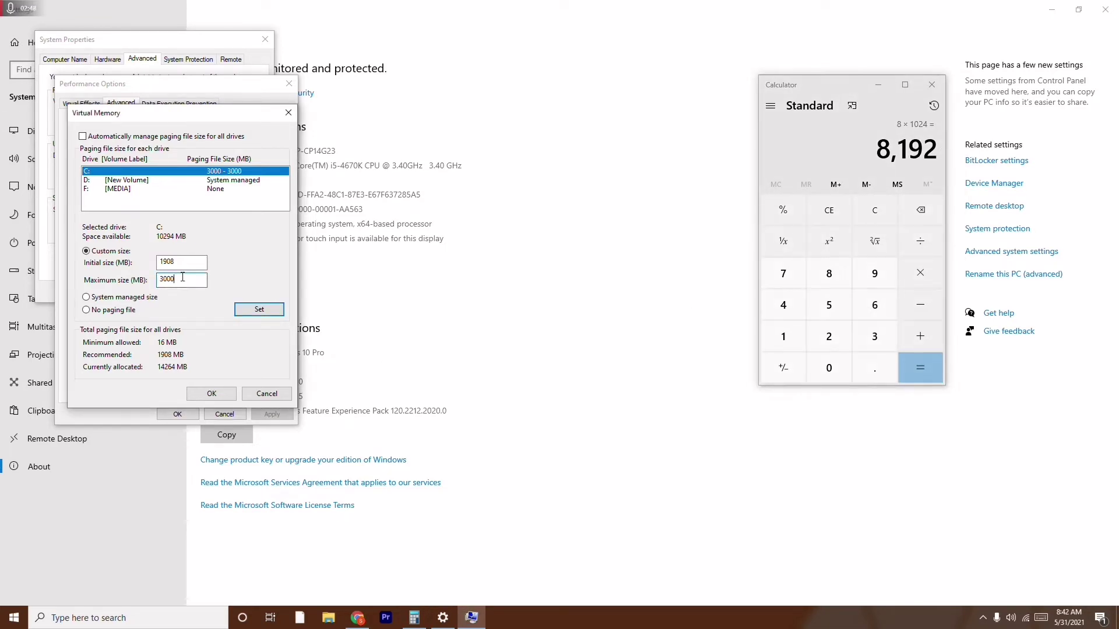
pyautogui.press('BackSpace')
pyautogui.press('BackSpace')
pyautogui.press('BackSpace')
# Clear Calculator and compute 12 × 1024 = 12,288
pyautogui.click(925, 215)
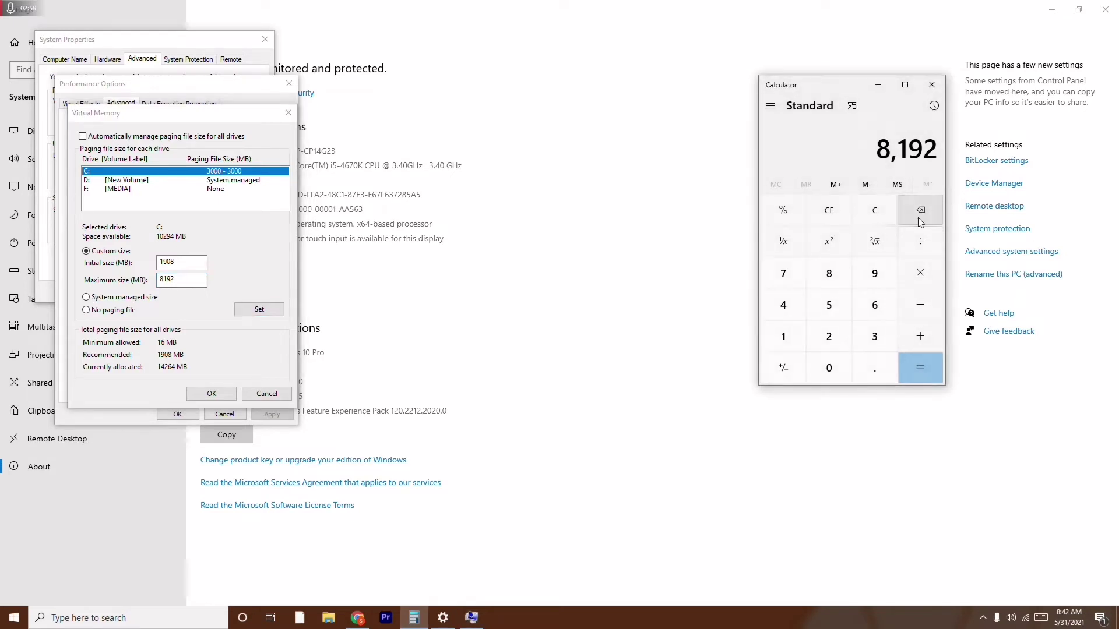
pyautogui.click(876, 215)
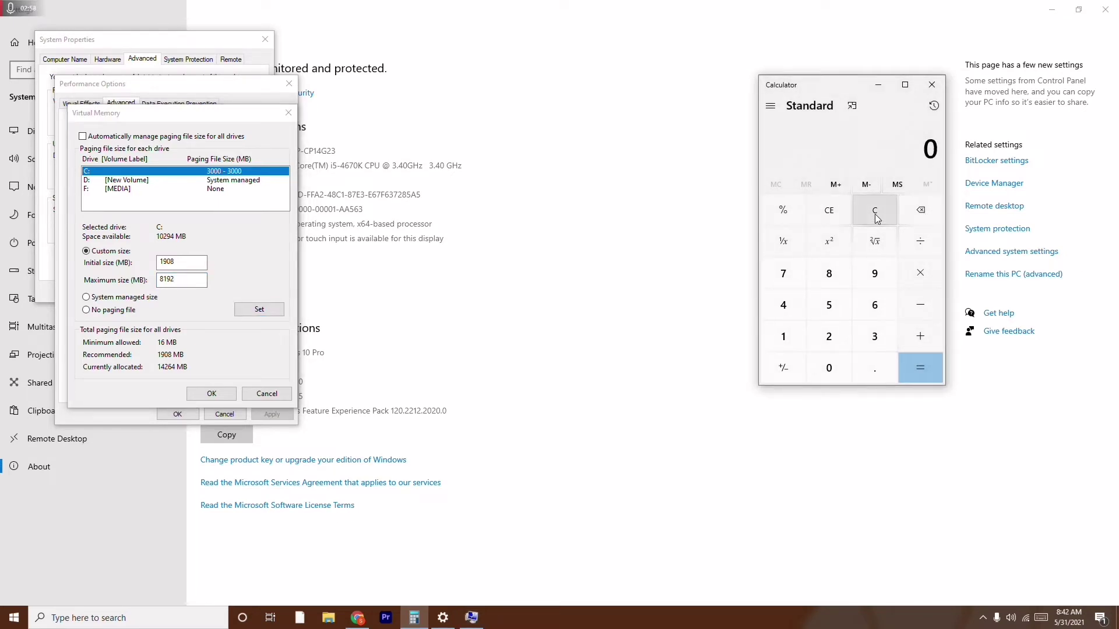
pyautogui.click(787, 343)
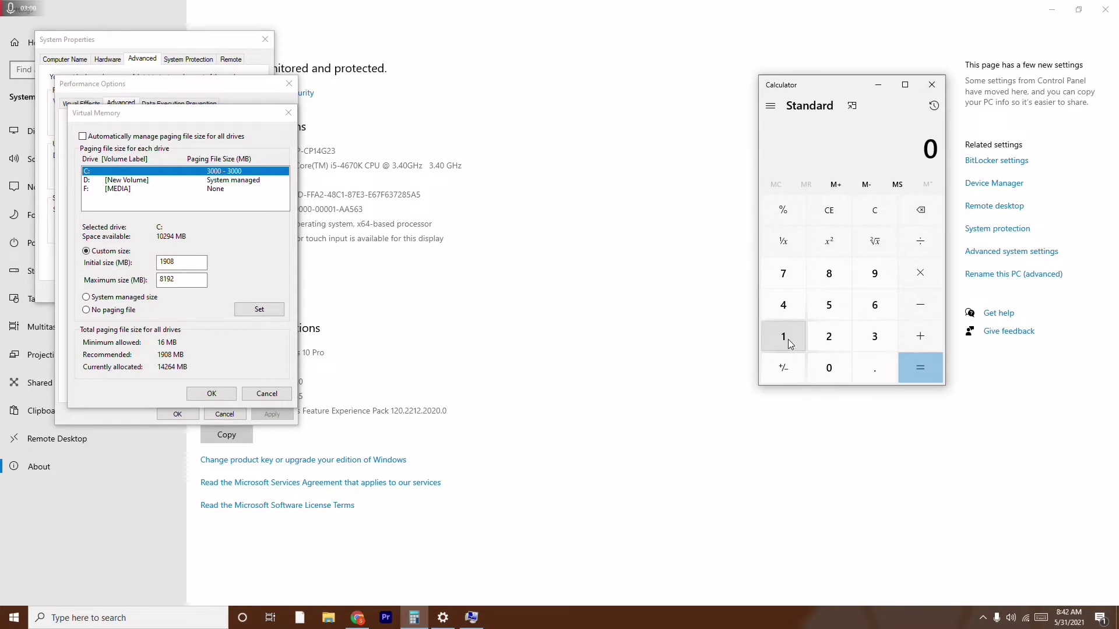
pyautogui.click(826, 344)
pyautogui.click(918, 278)
pyautogui.click(786, 335)
pyautogui.click(825, 364)
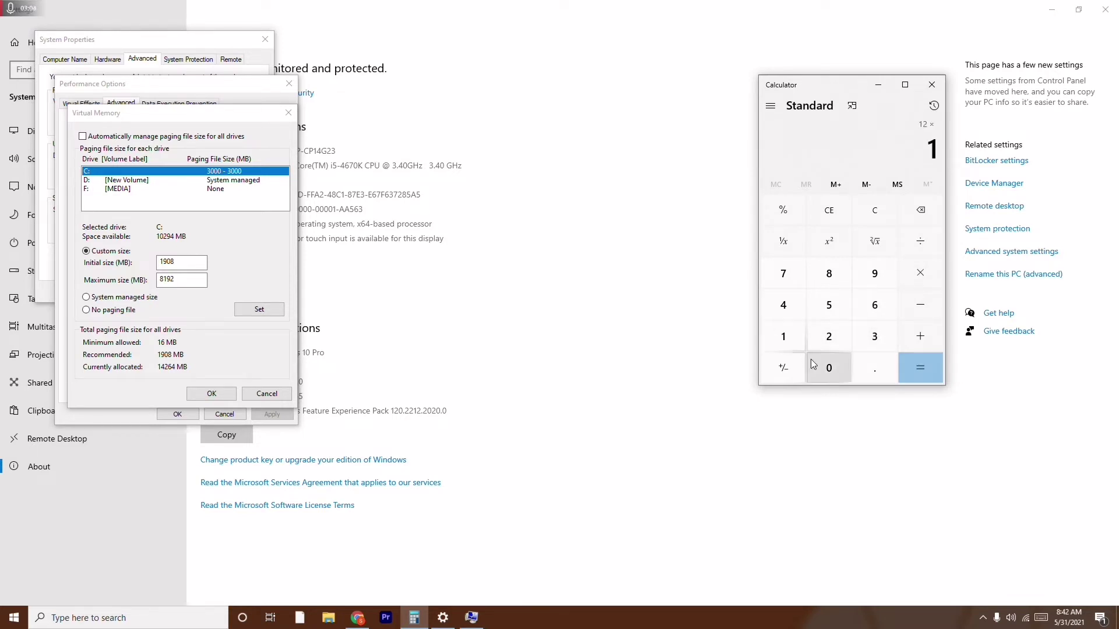
pyautogui.click(827, 336)
pyautogui.click(783, 305)
pyautogui.click(921, 365)
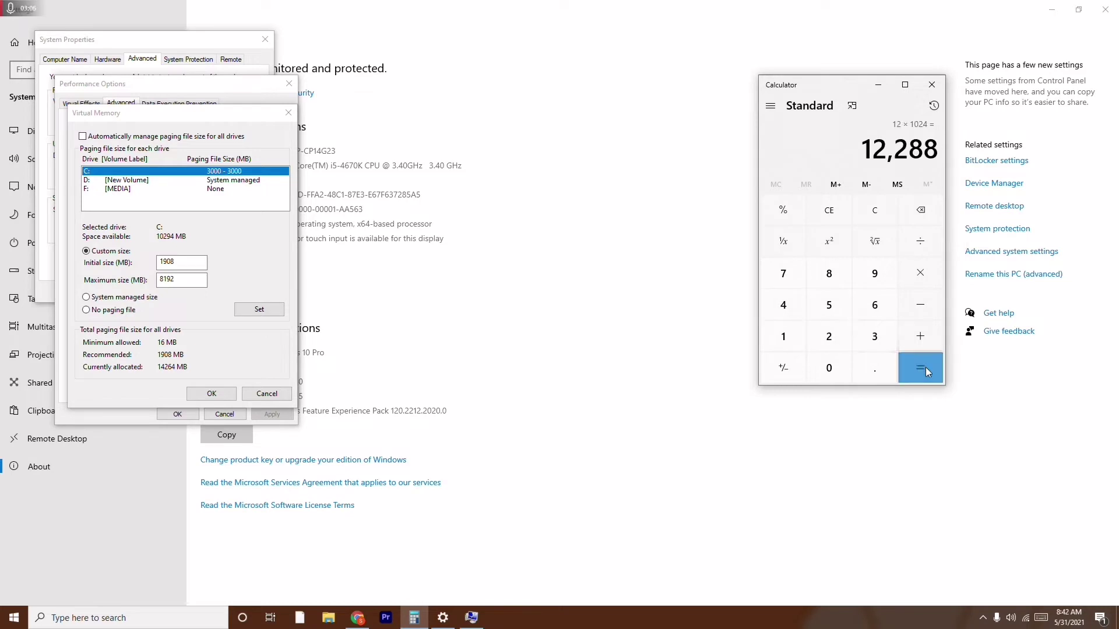
# Clear Calculator again and compute 16 × 1024 = 16,384
pyautogui.click(918, 210)
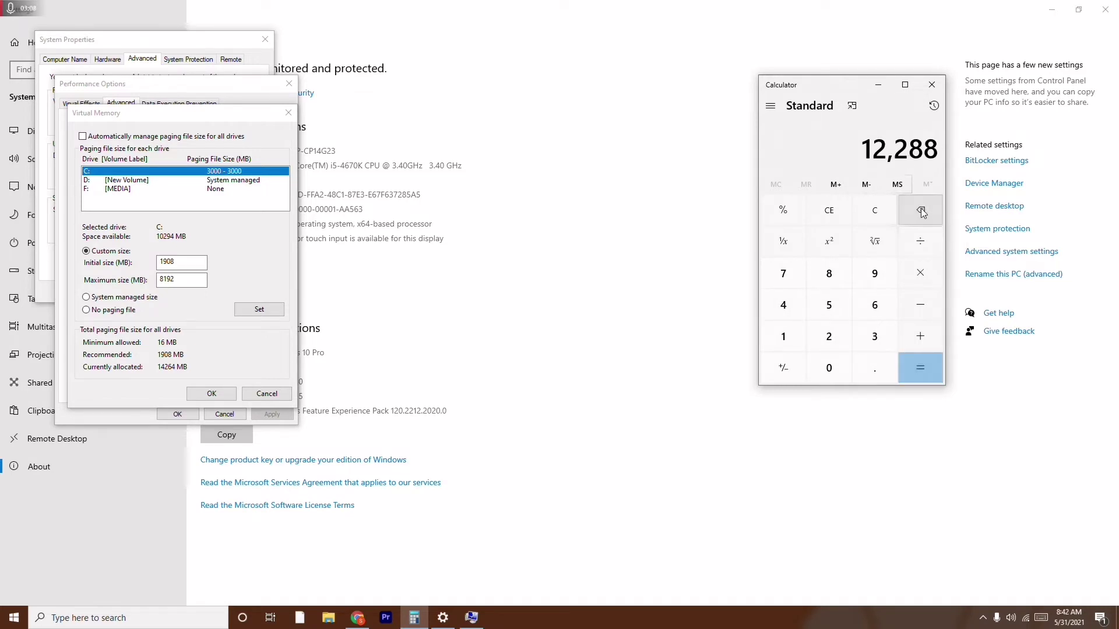
pyautogui.click(875, 210)
pyautogui.click(780, 335)
pyautogui.click(874, 305)
pyautogui.click(920, 273)
pyautogui.click(785, 337)
pyautogui.click(828, 367)
pyautogui.click(829, 336)
pyautogui.click(783, 304)
pyautogui.click(921, 367)
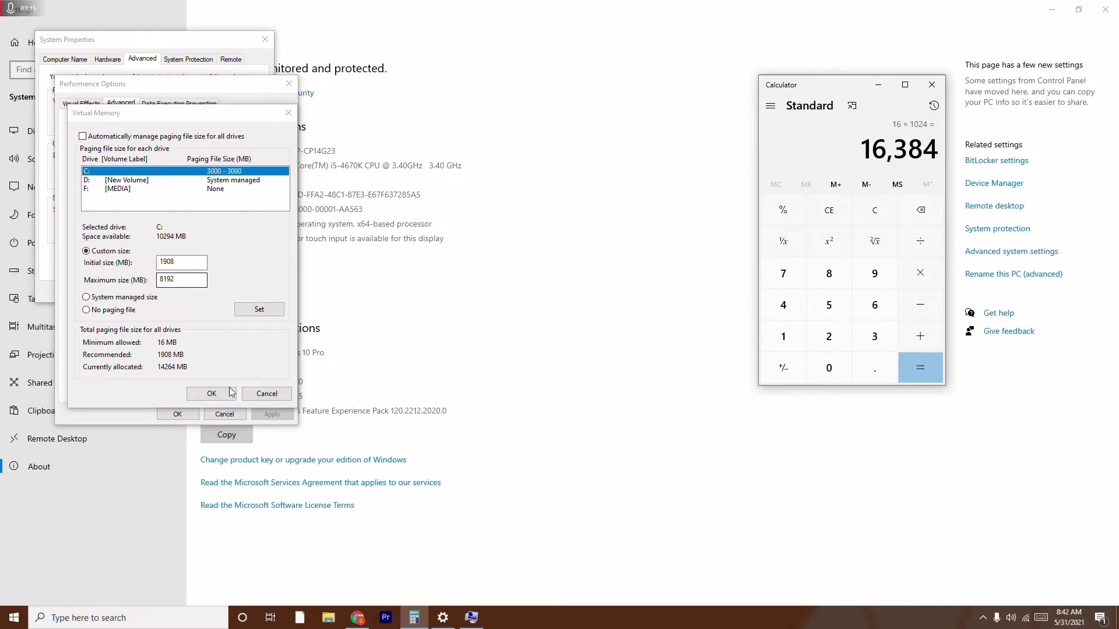
# Confirm the Virtual Memory settings and close Performance Options, System Properties, Calculator and Settings
pyautogui.click(212, 394)
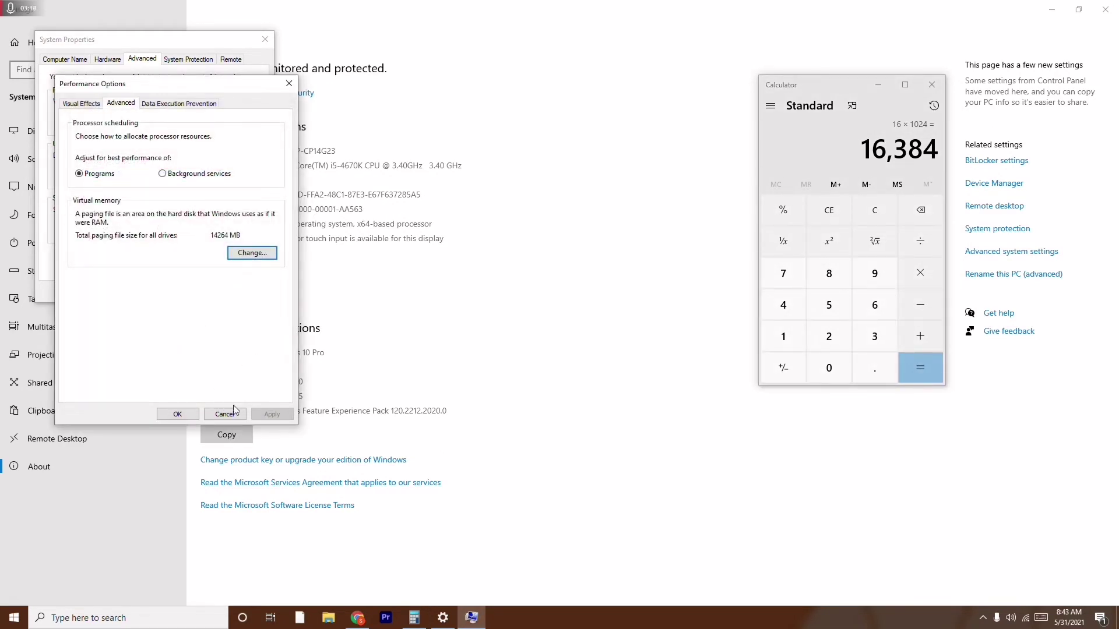
pyautogui.click(184, 417)
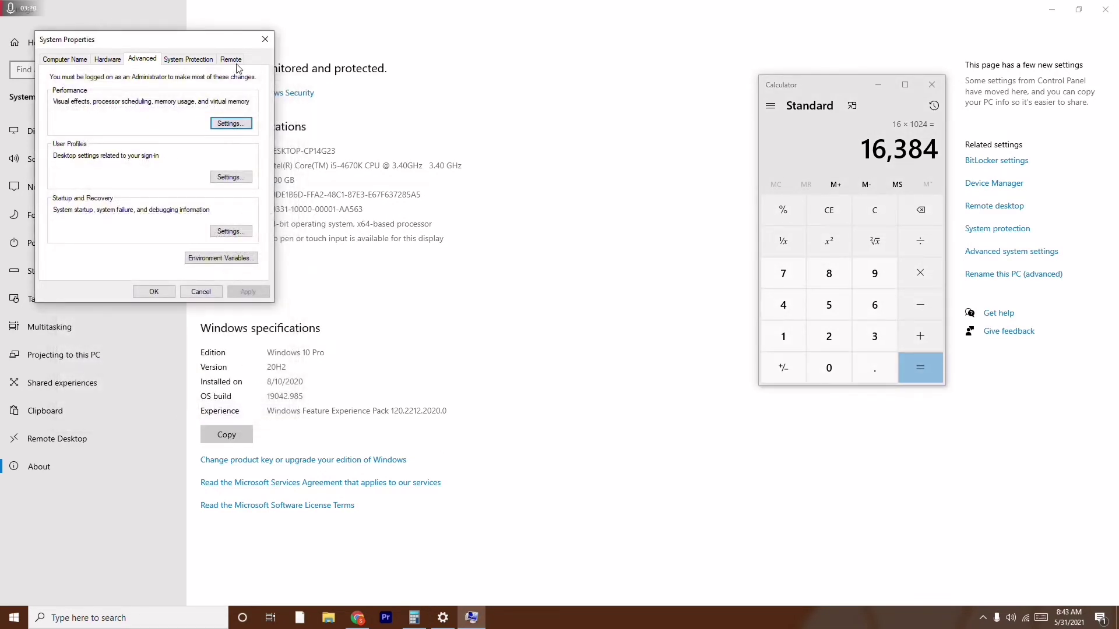
pyautogui.click(260, 44)
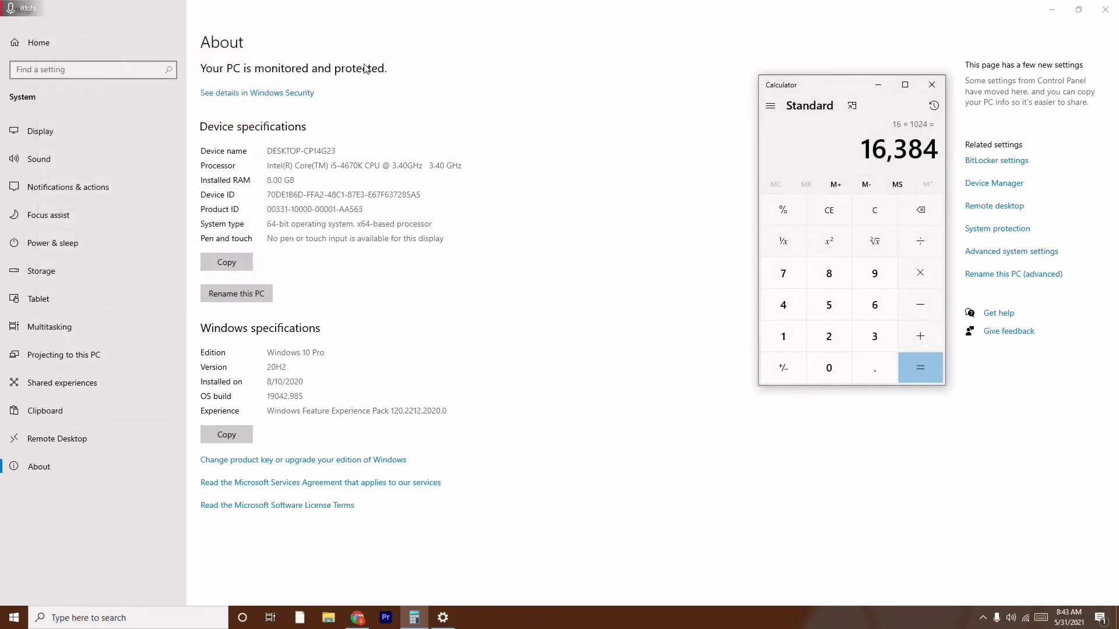
pyautogui.click(931, 84)
pyautogui.click(1105, 9)
# Refresh the desktop, glance at the Start menu power options, then refresh the desktop again
pyautogui.rightClick(357, 207)
pyautogui.click(391, 259)
pyautogui.click(14, 618)
pyautogui.click(14, 592)
pyautogui.click(268, 520)
pyautogui.click(565, 438)
pyautogui.rightClick(432, 238)
pyautogui.click(463, 287)
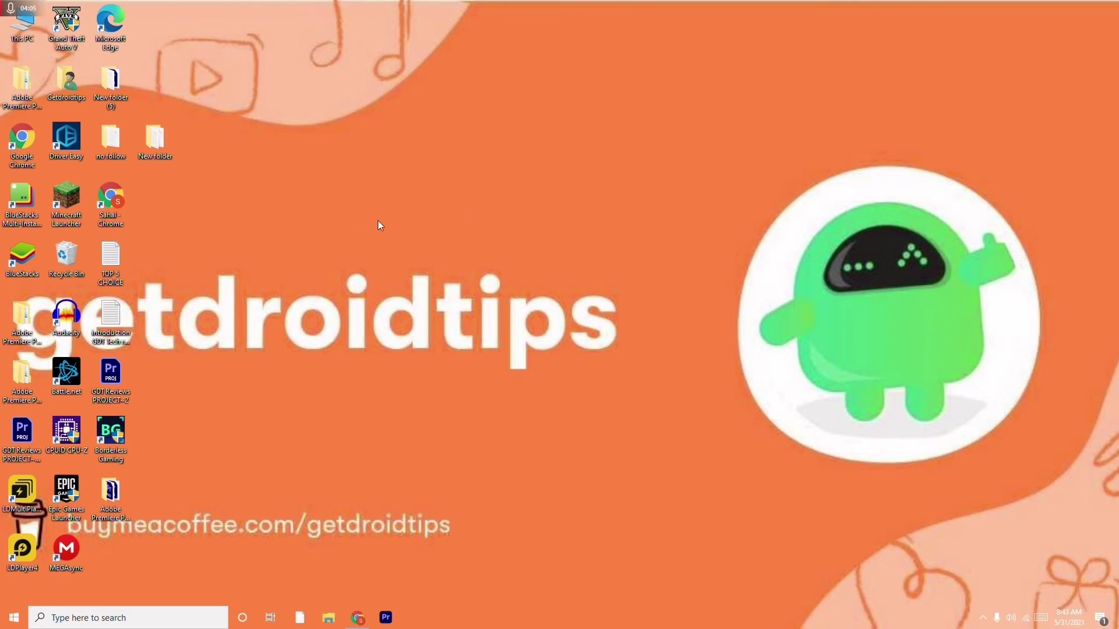
# Open This PC's About page and launch Device Manager from it
pyautogui.rightClick(27, 36)
pyautogui.click(90, 172)
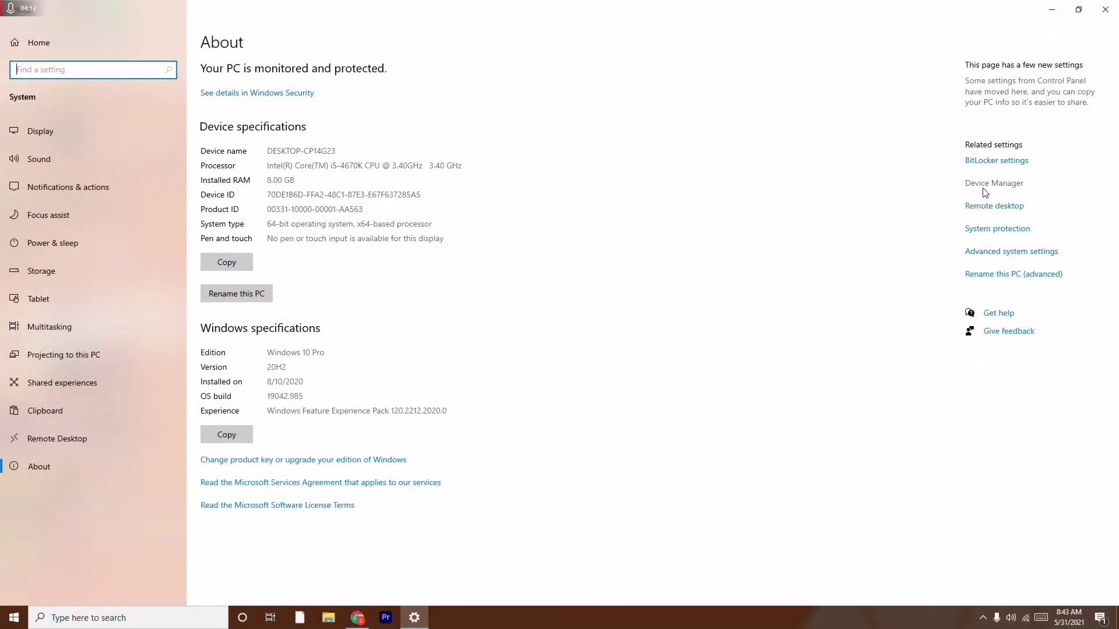
pyautogui.click(986, 187)
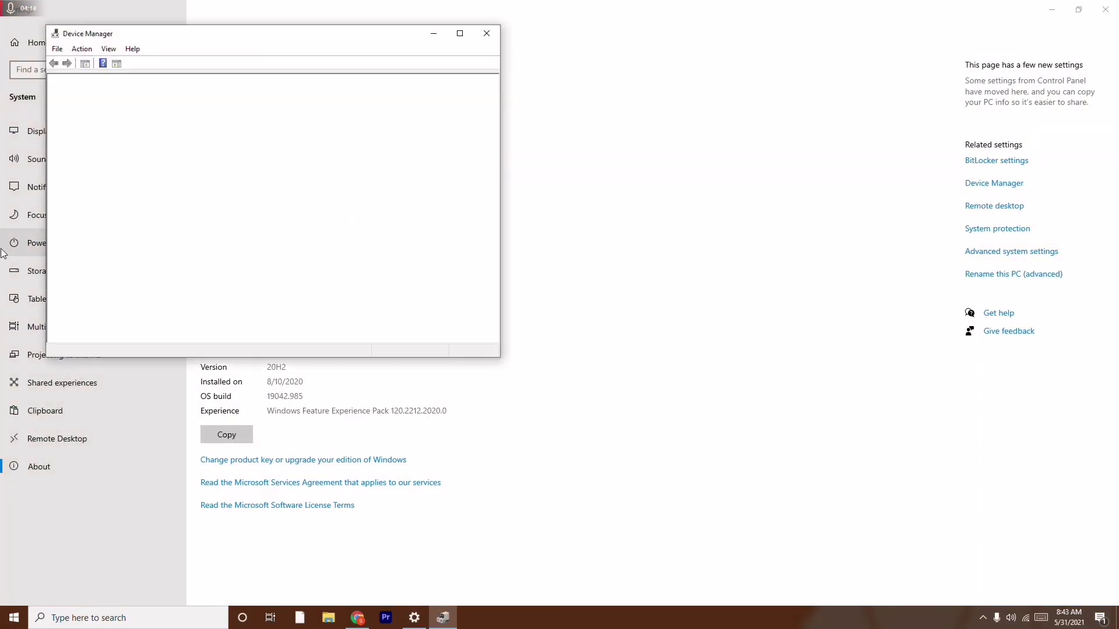
# Expand and collapse System devices, Mice, Network adapters and Keyboards to inspect their devices
pyautogui.click(65, 278)
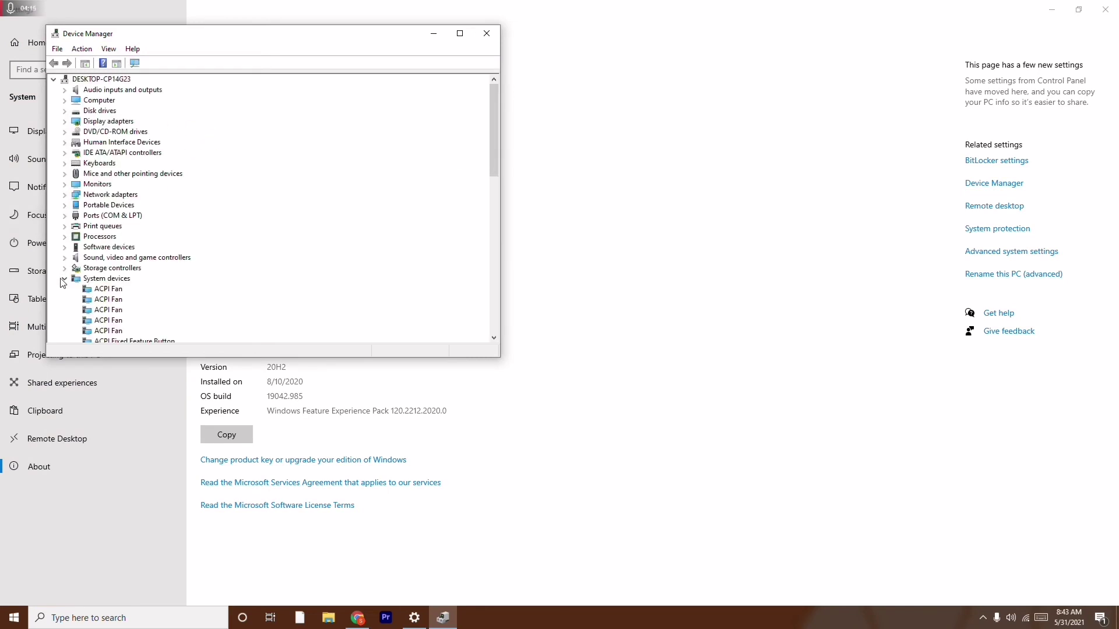
pyautogui.click(65, 279)
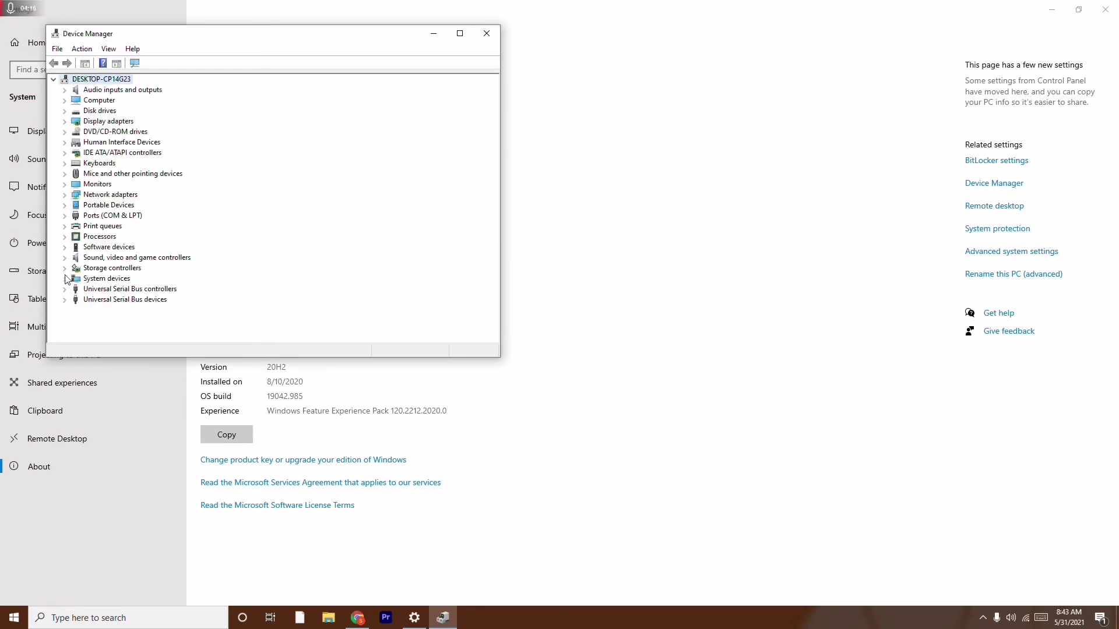
pyautogui.click(102, 122)
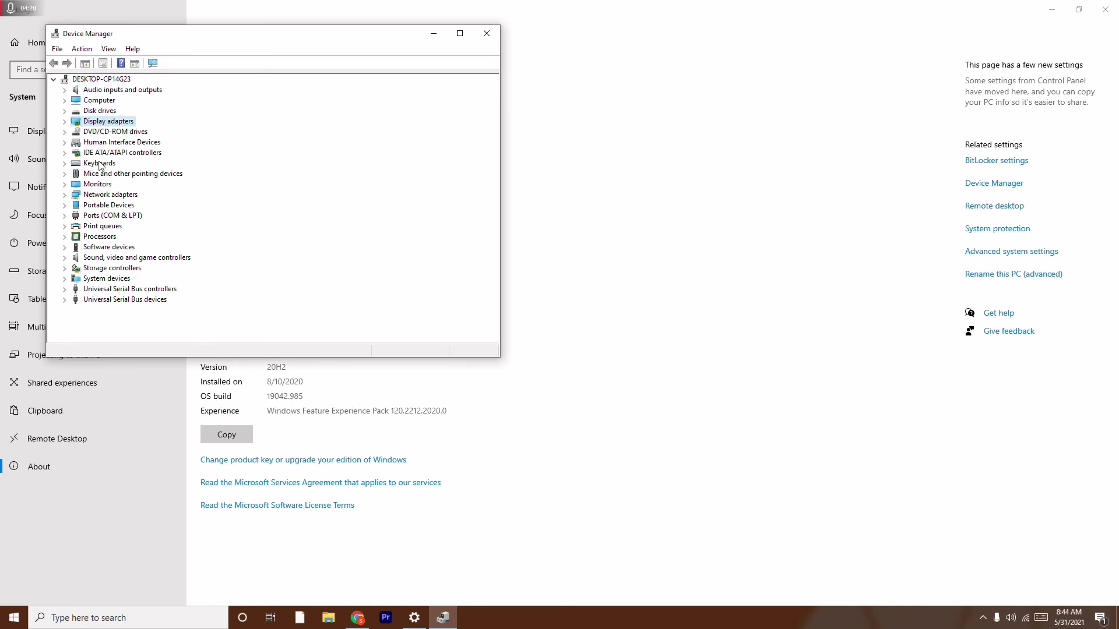
pyautogui.click(64, 173)
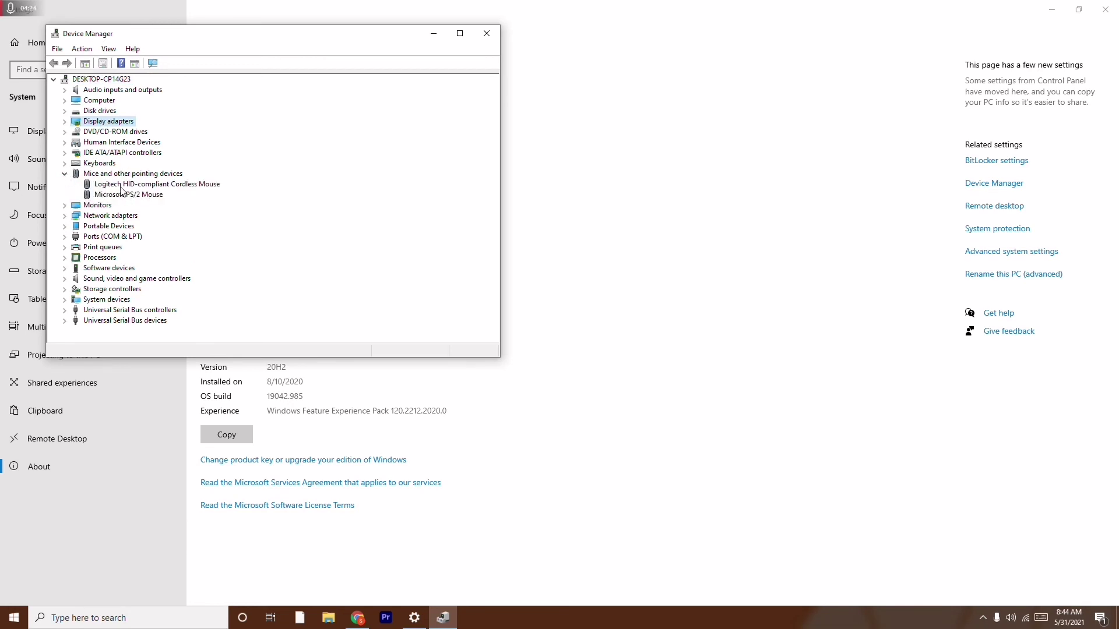
pyautogui.click(65, 174)
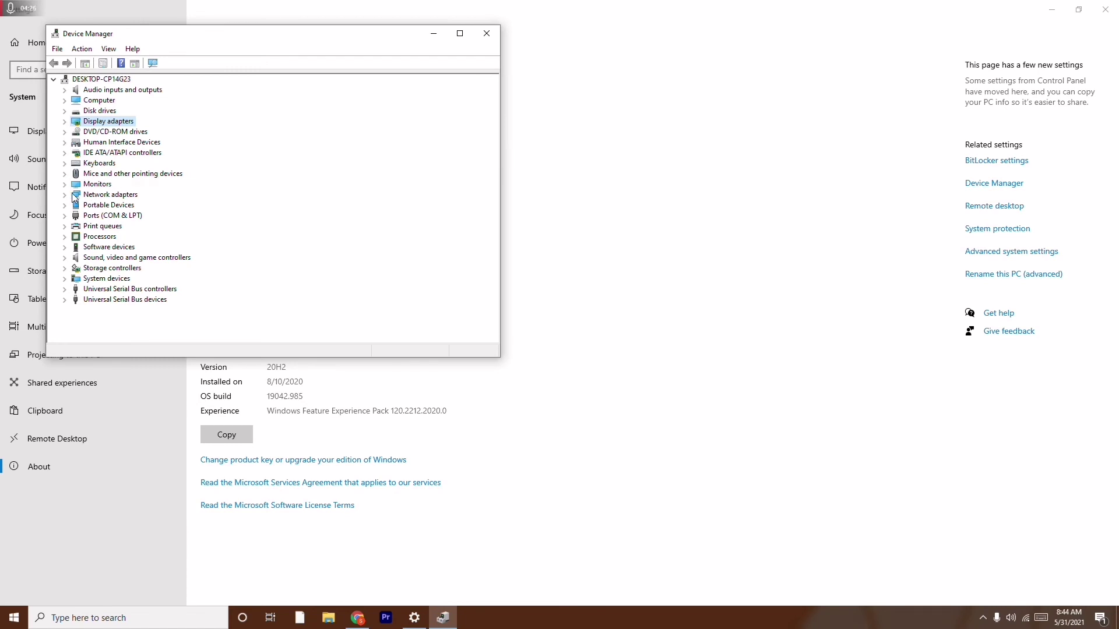
pyautogui.click(64, 195)
pyautogui.click(64, 194)
pyautogui.click(65, 163)
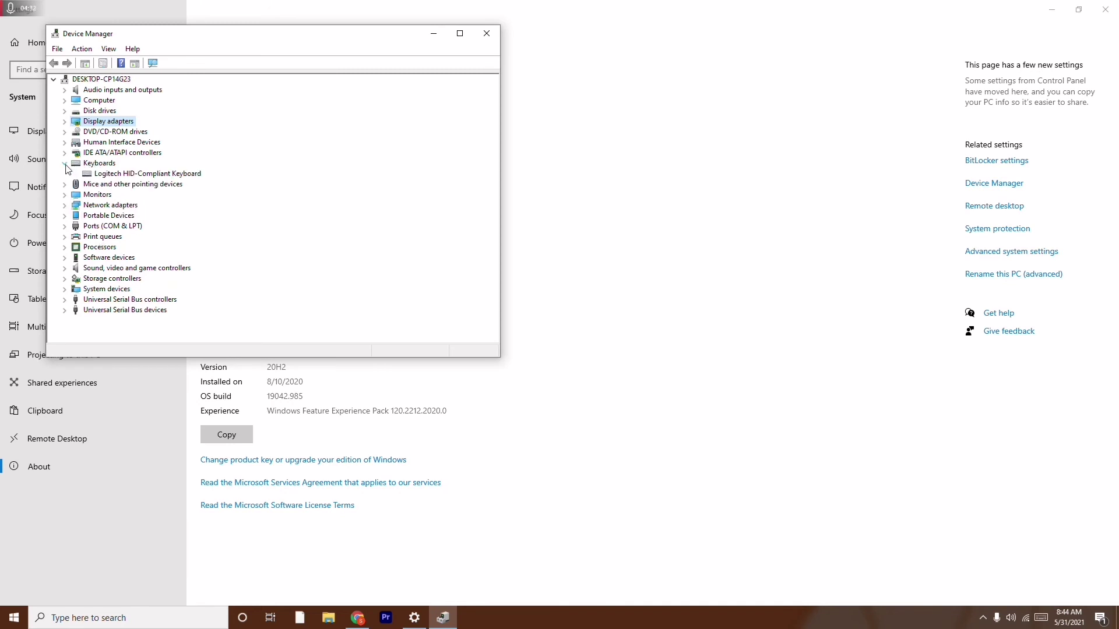
pyautogui.click(65, 164)
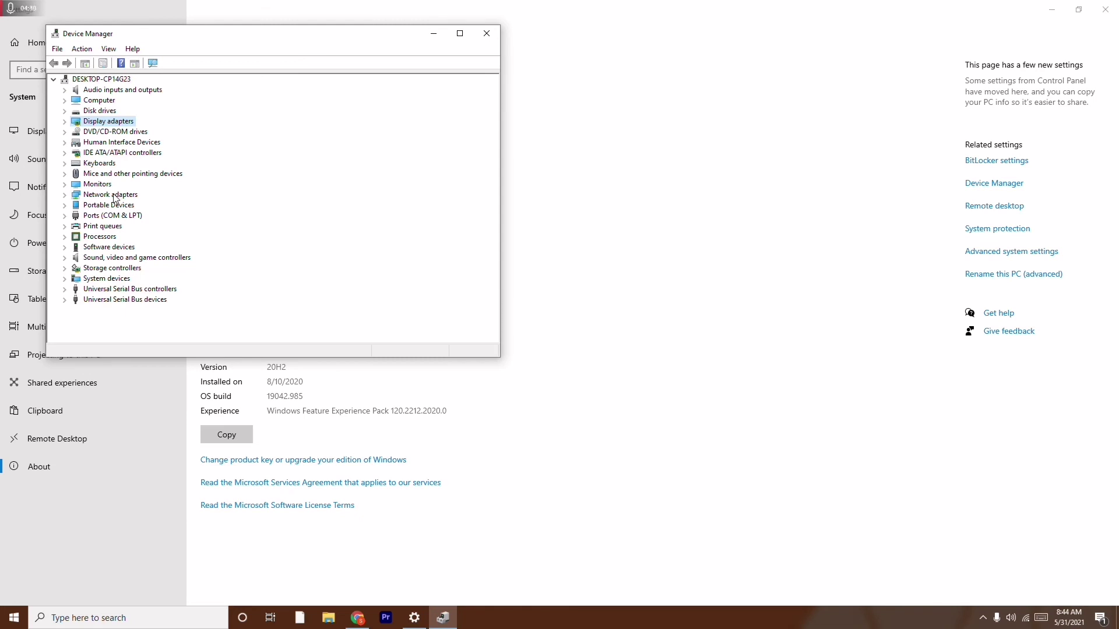
# Search automatically for a newer AMD Radeon RX 5700 driver, confirm the best is installed, and close Device Manager
pyautogui.rightClick(122, 126)
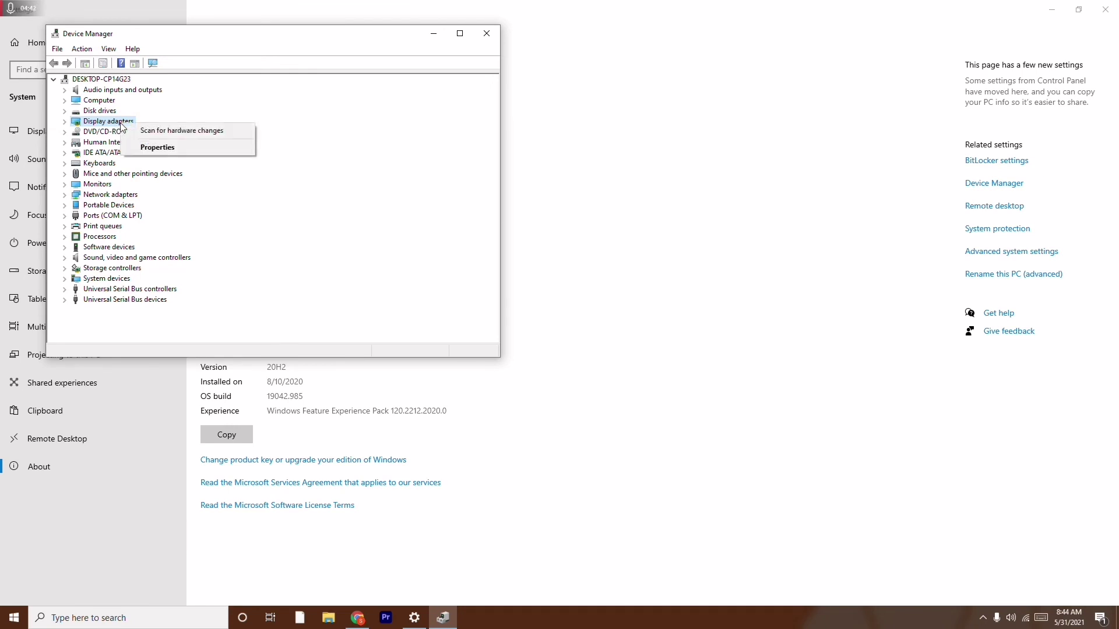
pyautogui.rightClick(101, 125)
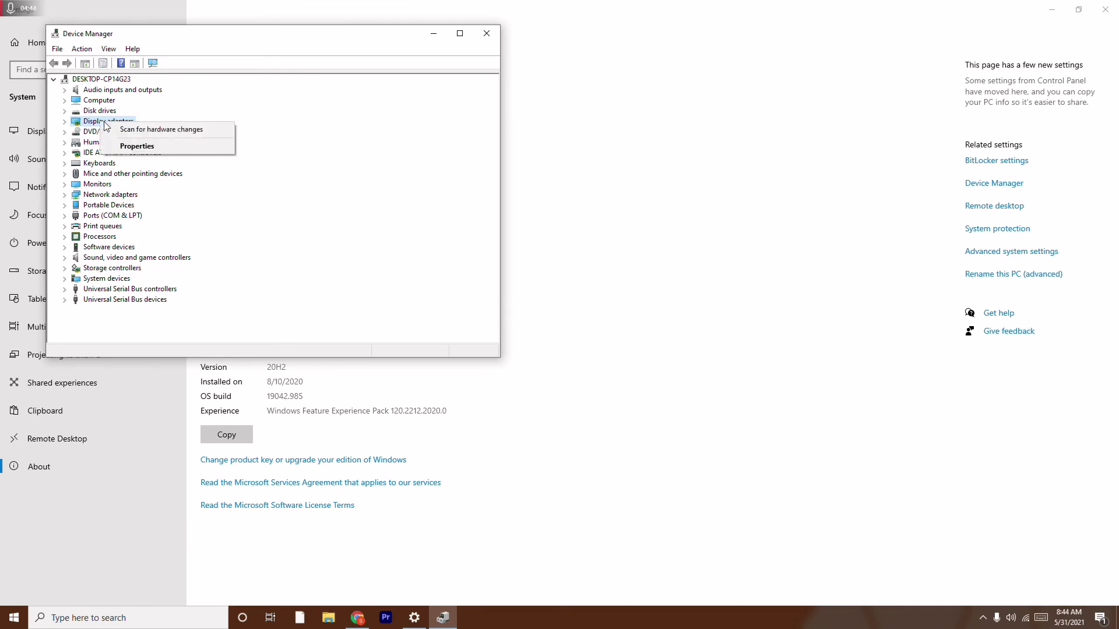
pyautogui.click(64, 121)
pyautogui.rightClick(128, 131)
pyautogui.click(170, 138)
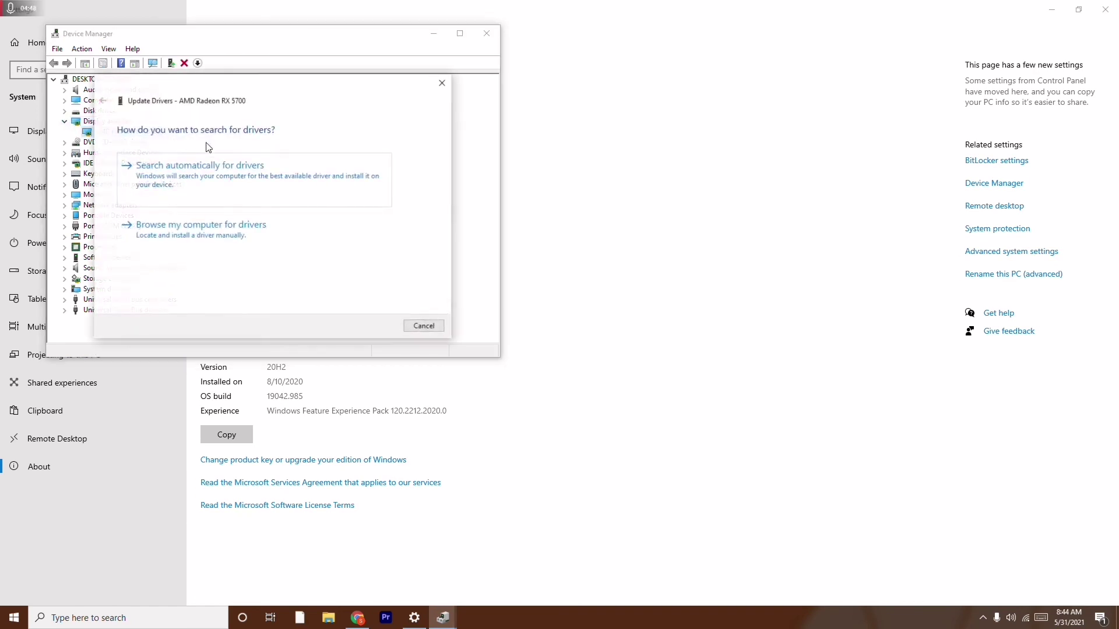
pyautogui.click(278, 189)
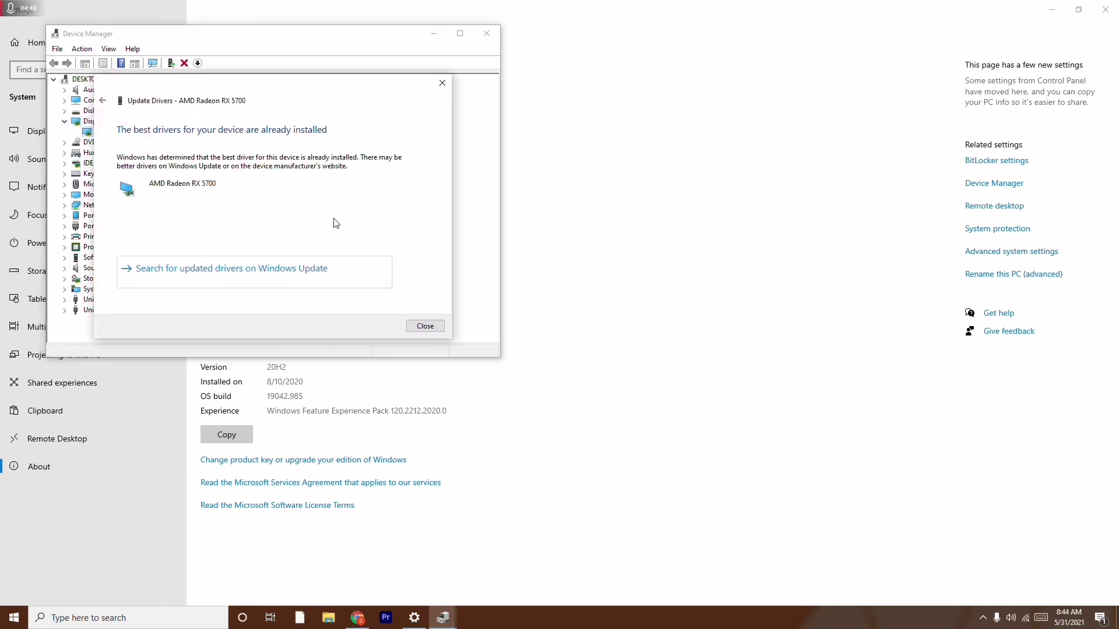
pyautogui.click(443, 83)
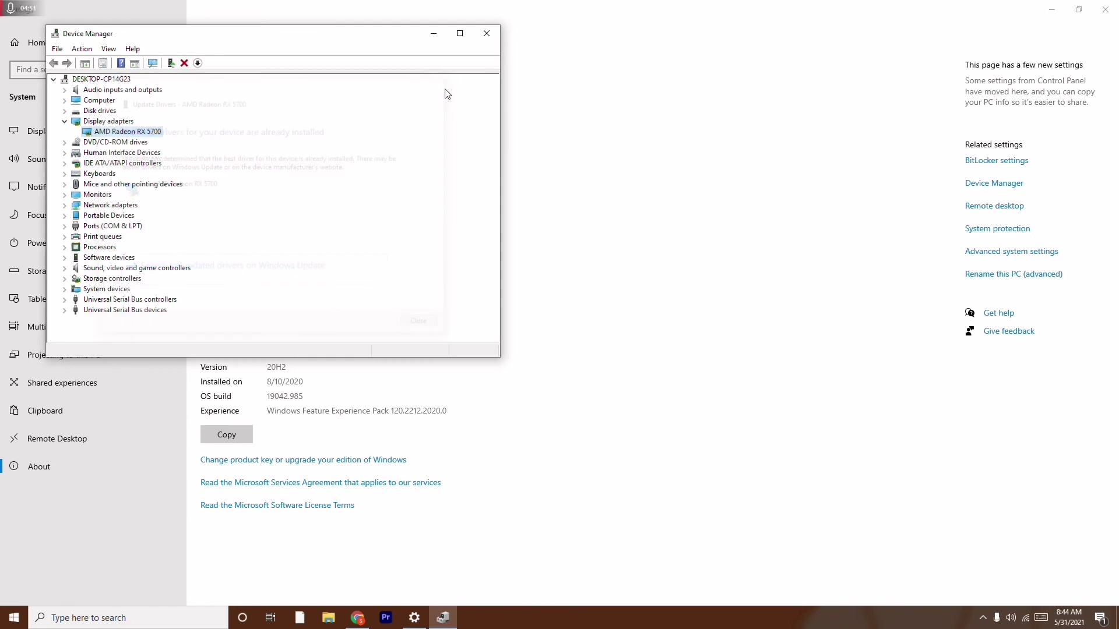
pyautogui.click(65, 121)
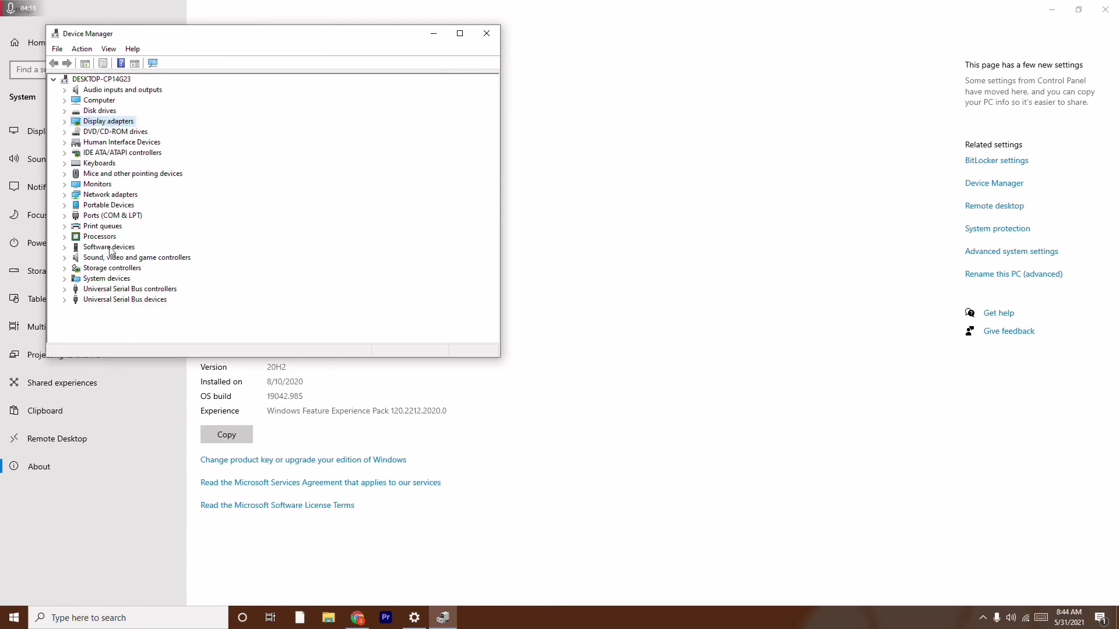
pyautogui.click(487, 33)
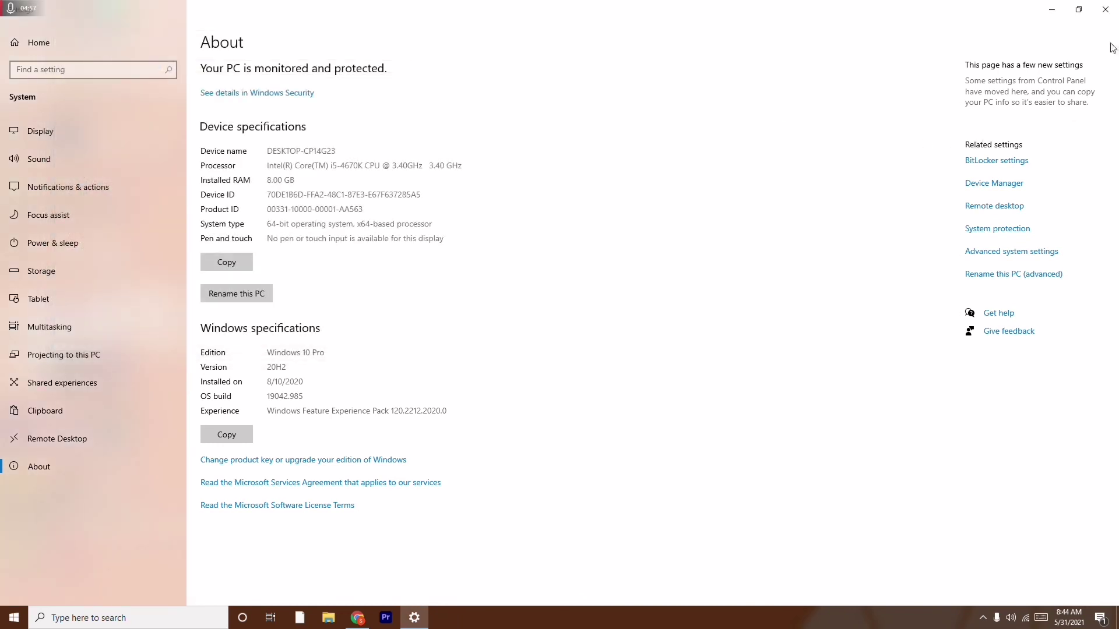